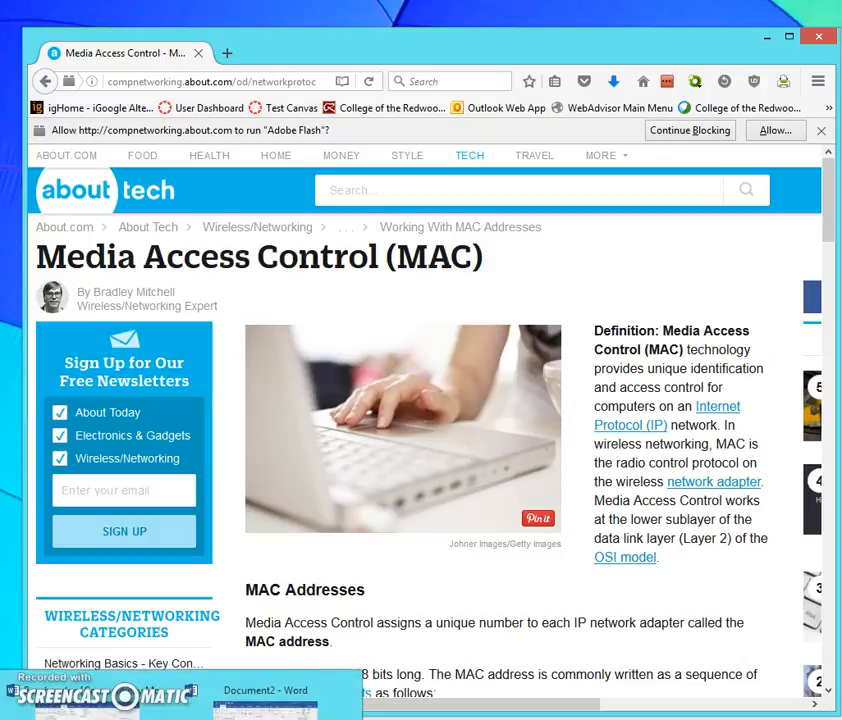
- Switch to Document2 in Word and set the citation and bibliography style to MLA Seventh Edition
click(272, 688)
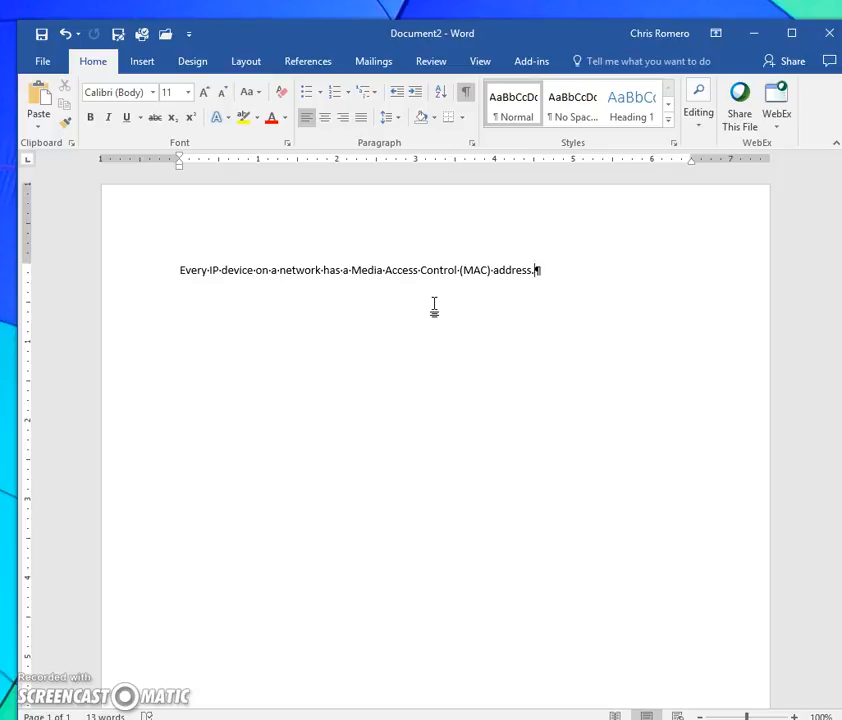
click(307, 64)
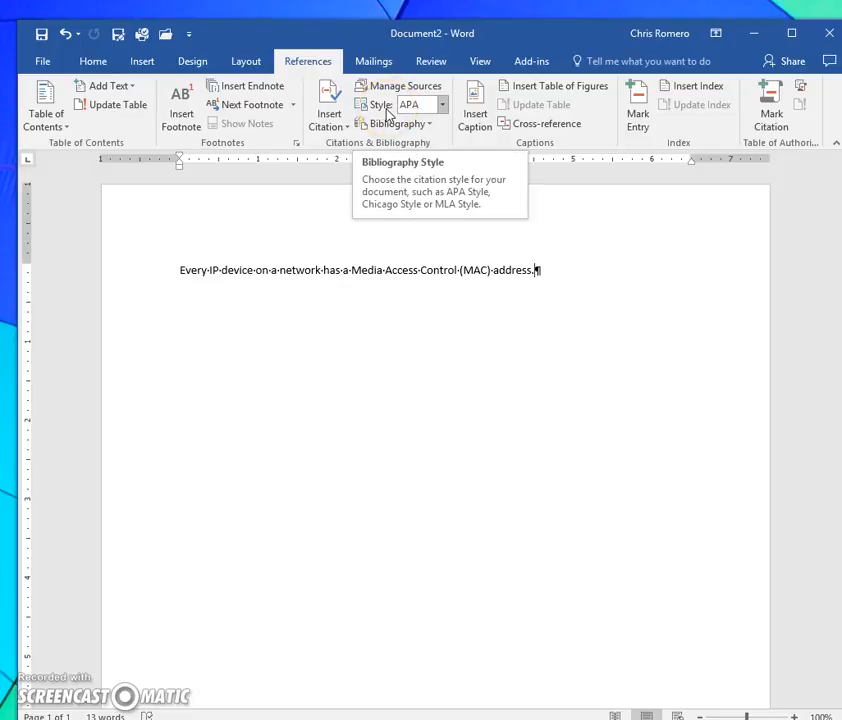
click(443, 105)
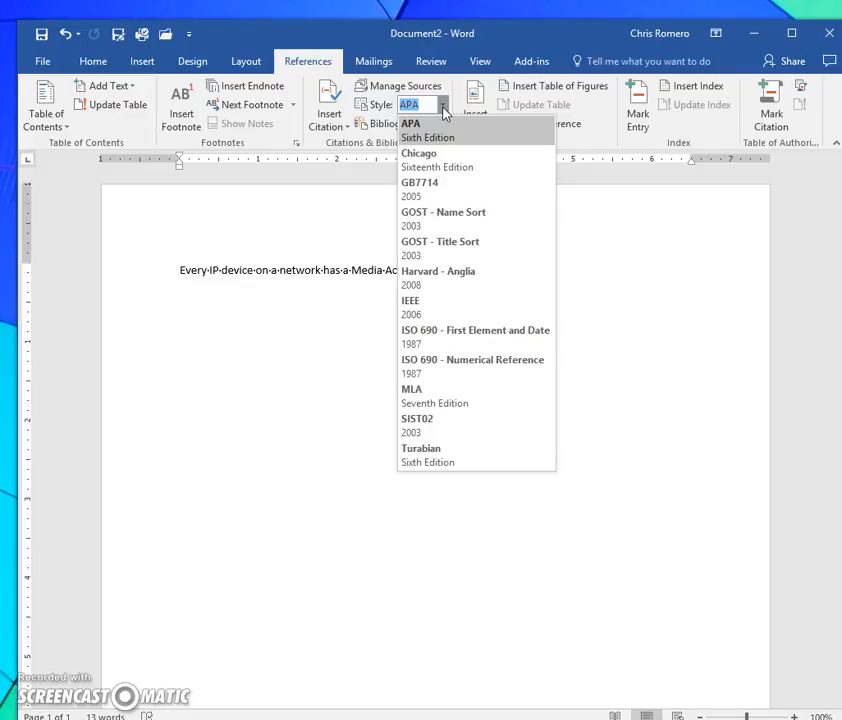
click(428, 400)
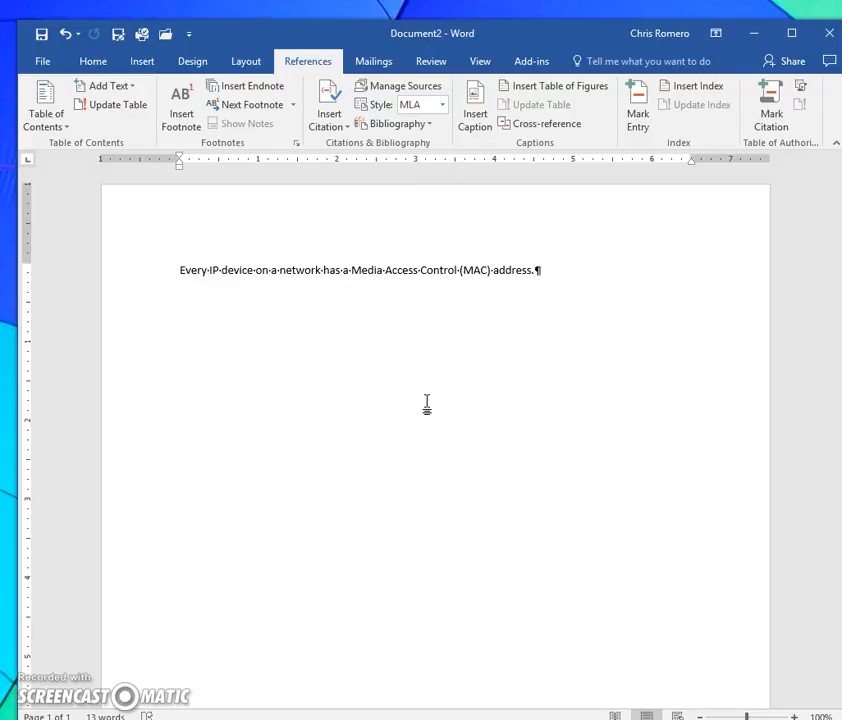
- Start a new source in the Source Manager with the source type Document From Web site
click(391, 92)
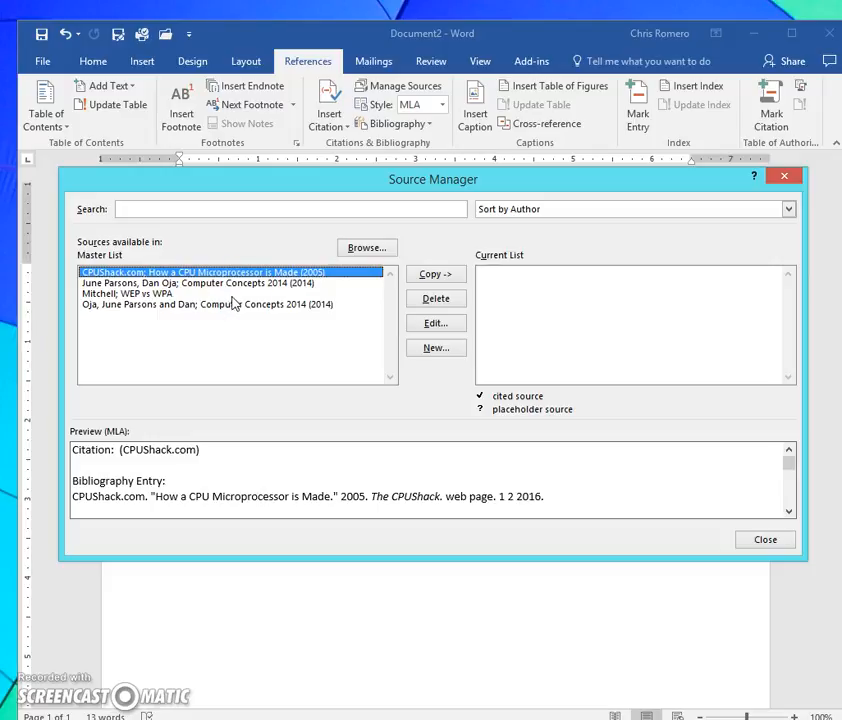
click(436, 349)
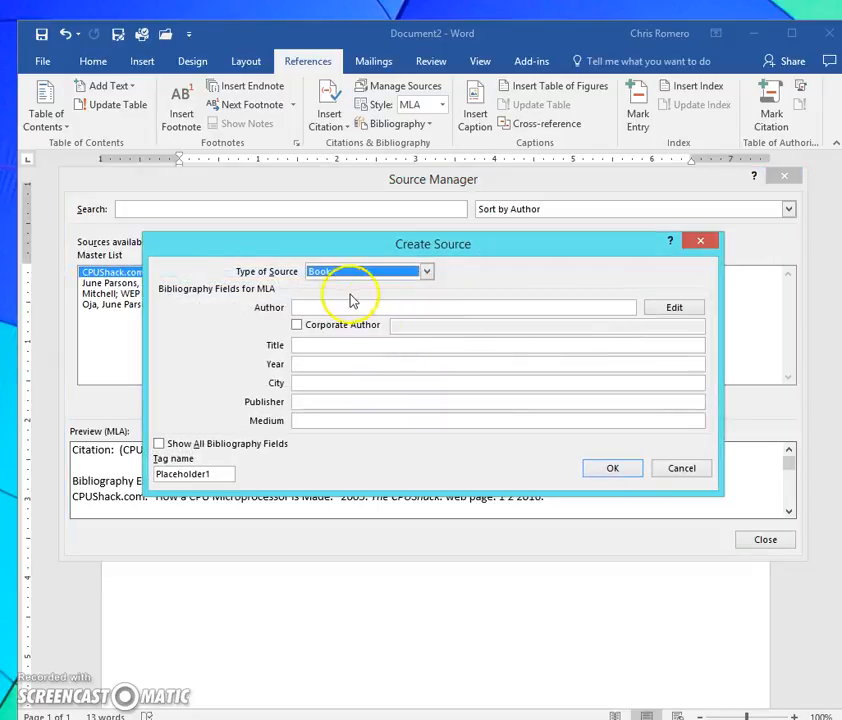
click(427, 273)
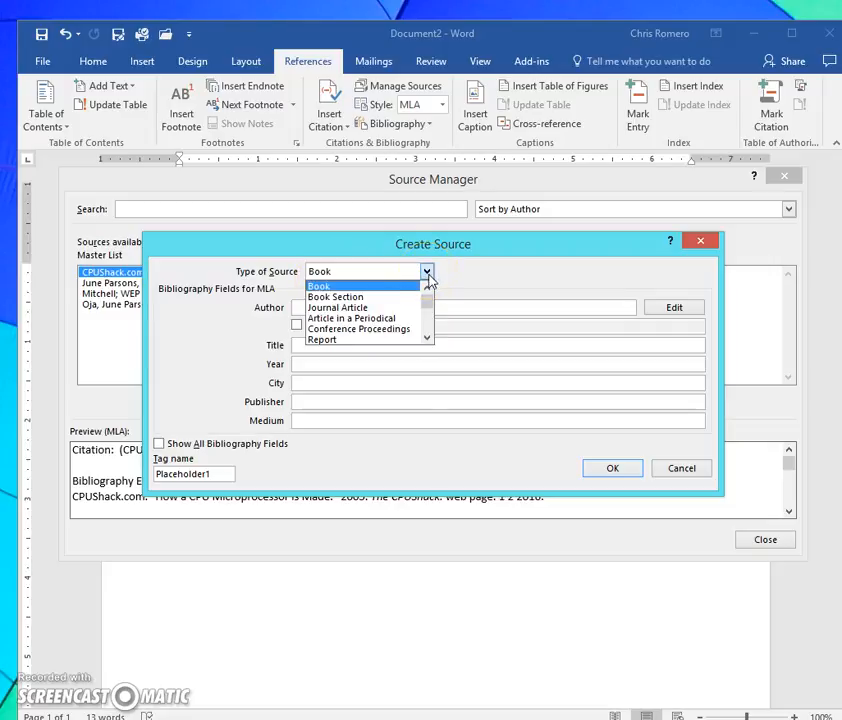
drag(429, 303, 429, 312)
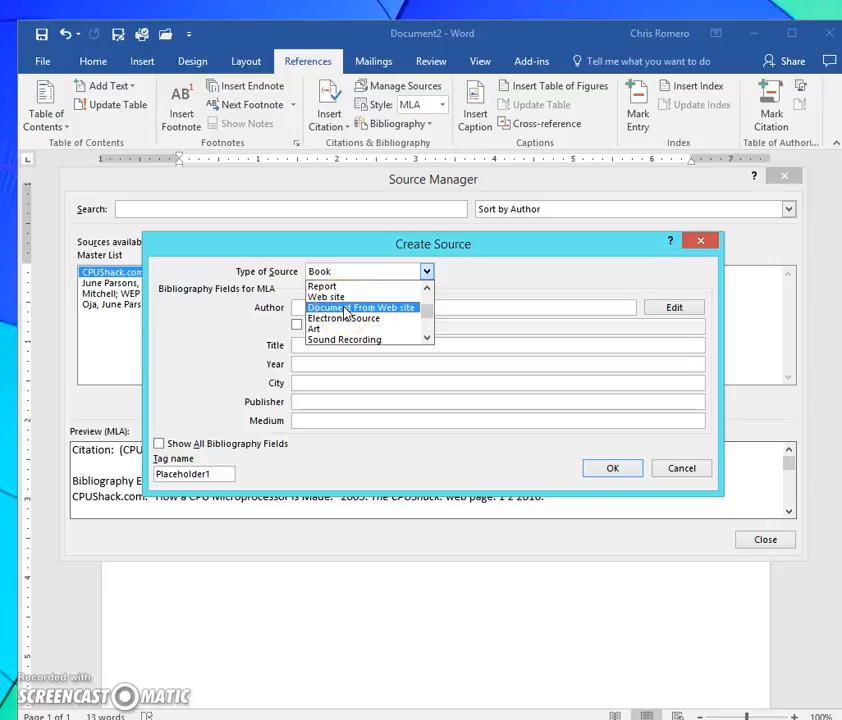
click(345, 308)
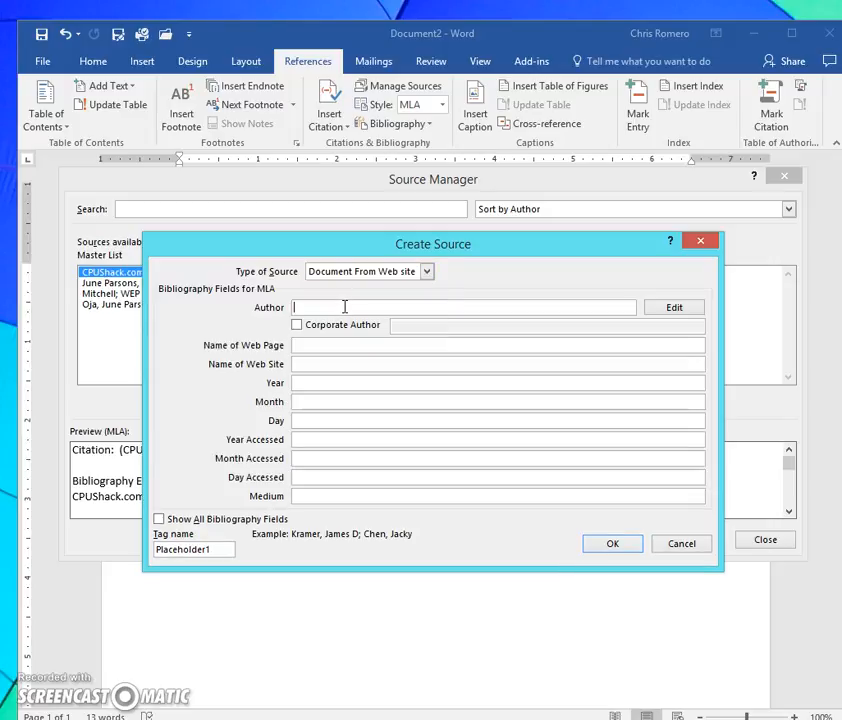
- Enter the article author's full name and the web page name "Media Access Control (MAC)", checking the title on the article page in the browser
text(Bradley Mitchell)
click(339, 344)
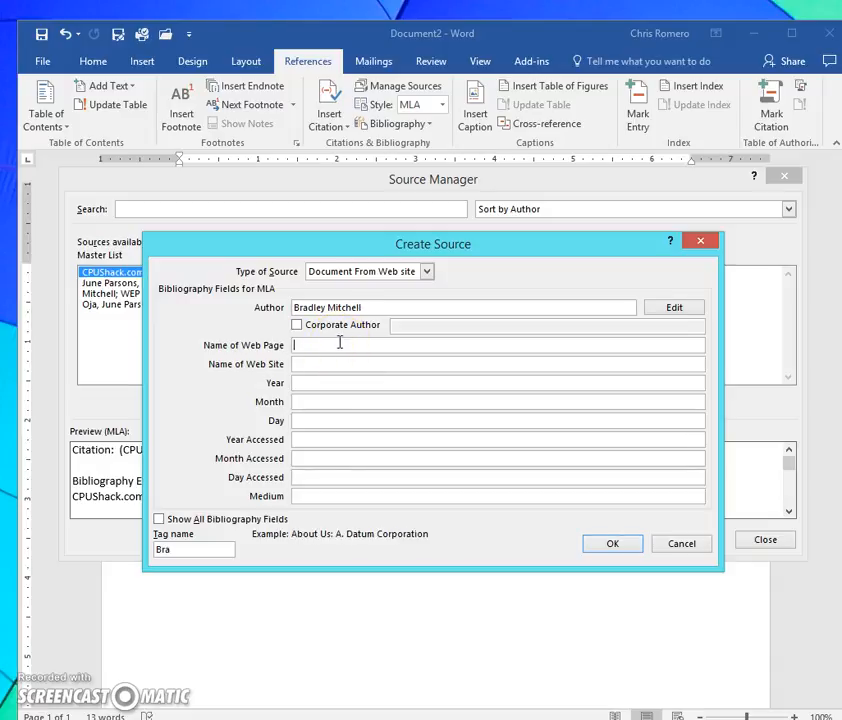
click(339, 344)
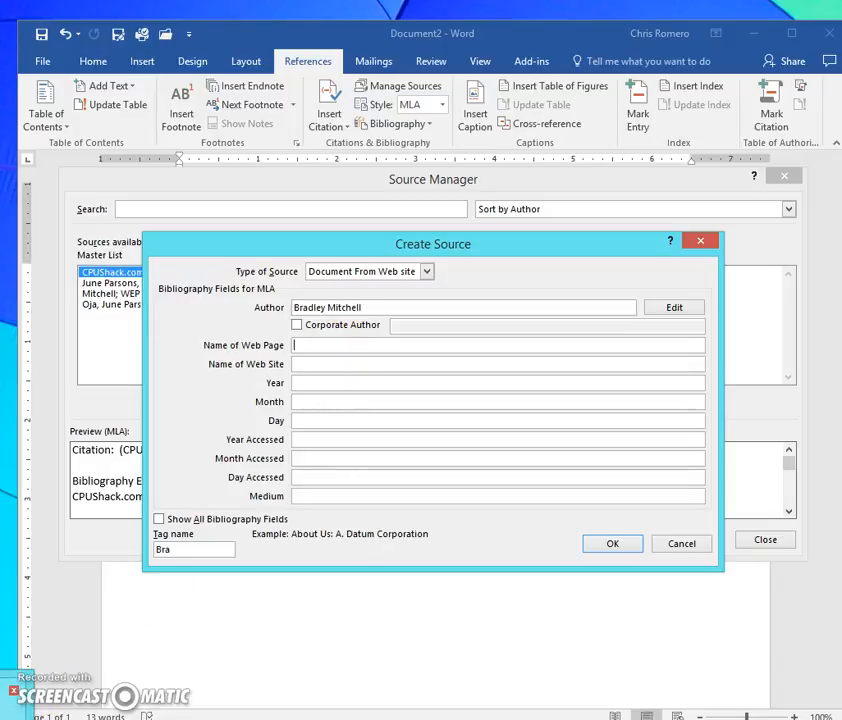
key(alt+Tab)
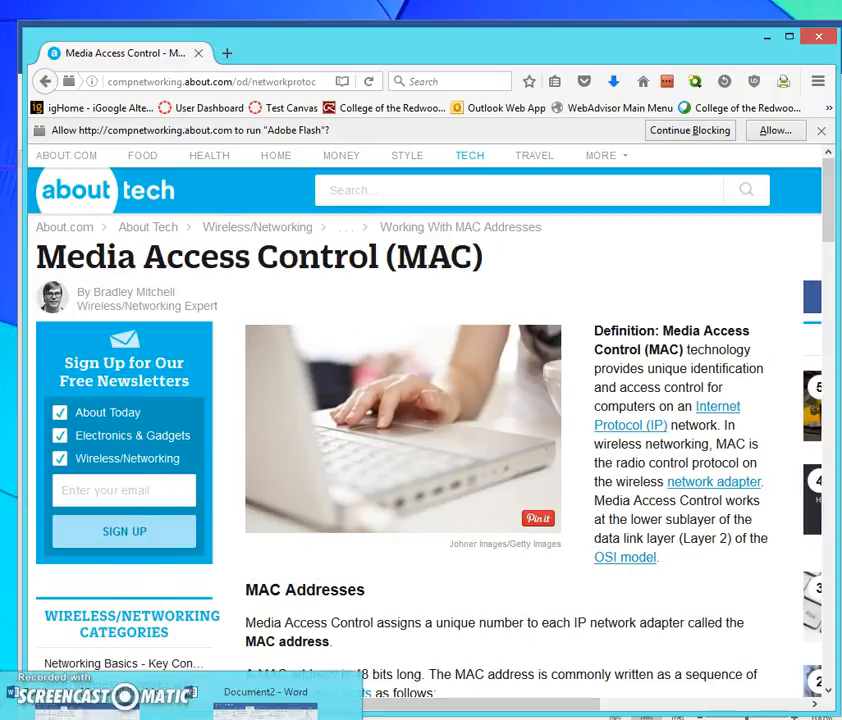
click(263, 706)
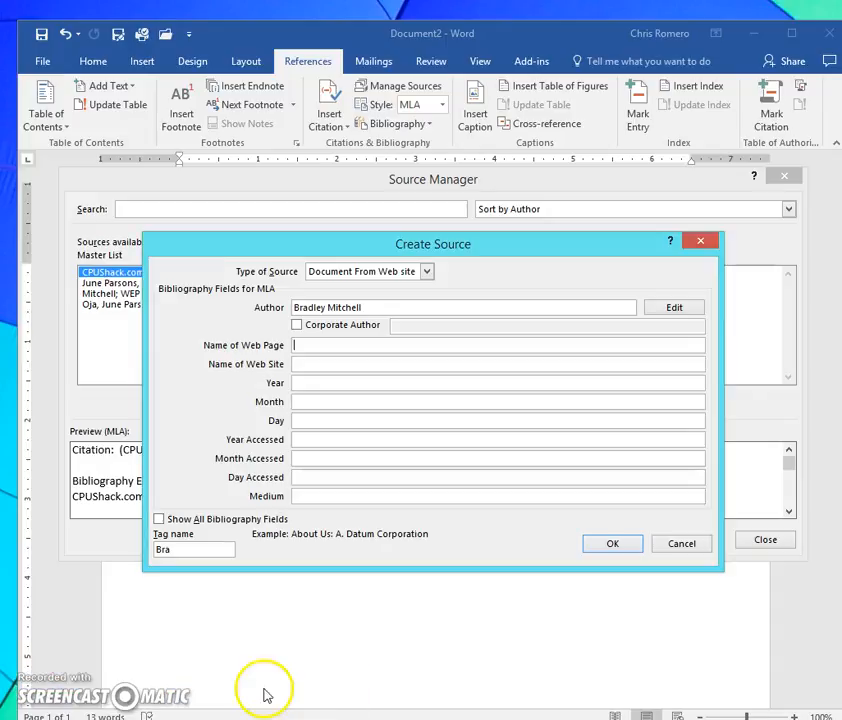
text(Media Access Control (MAC)
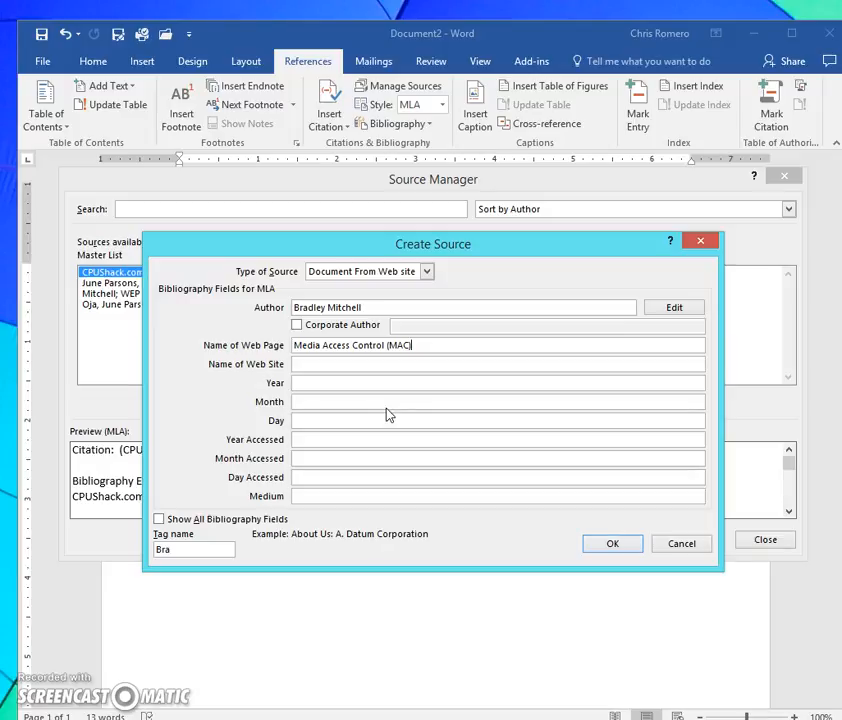
- Check the article page in the browser for its site name, and enter about.com as the source's web site name in Word
click(297, 366)
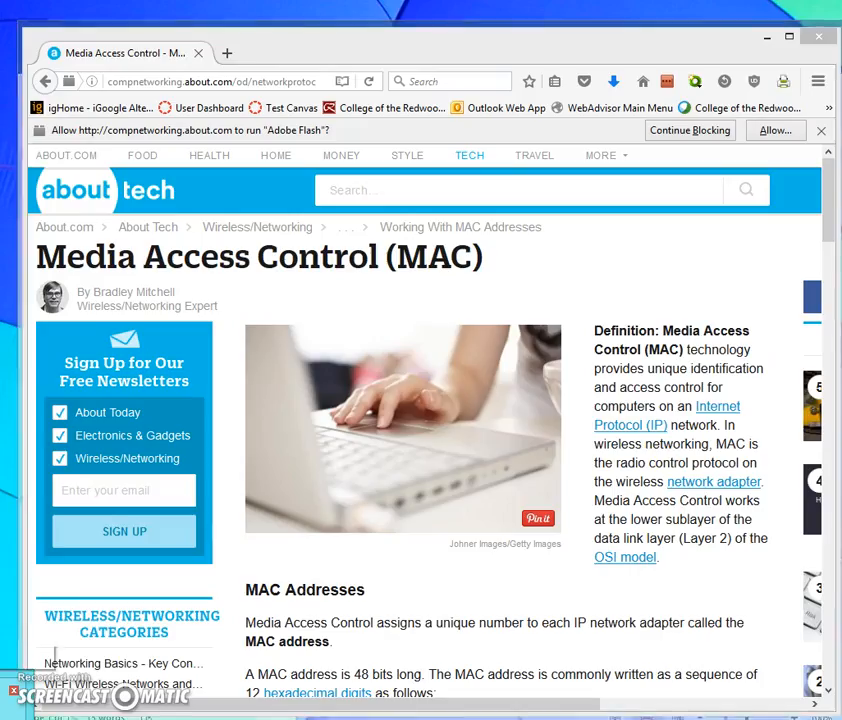
click(6, 710)
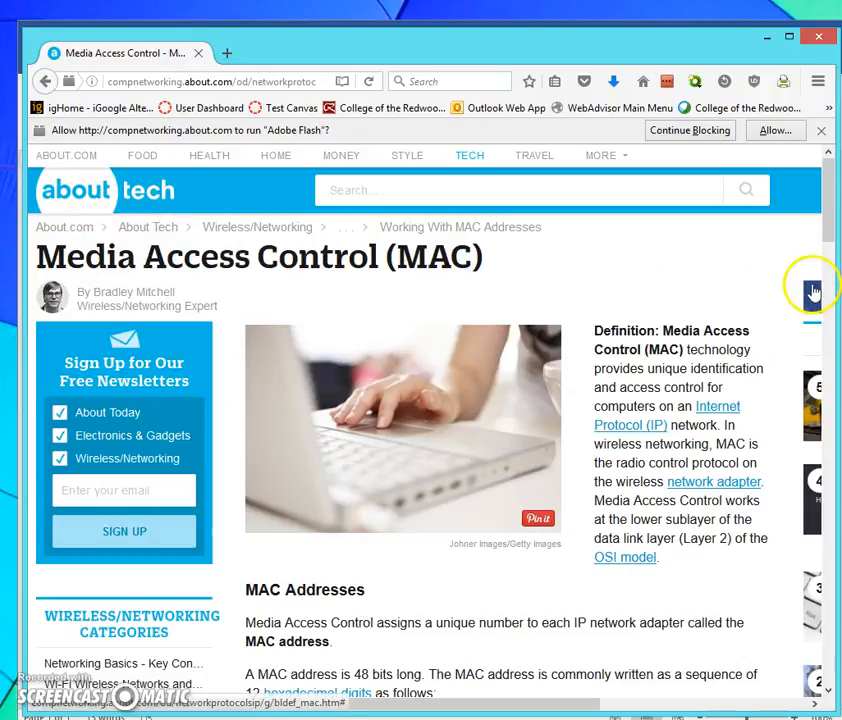
drag(829, 230, 827, 690)
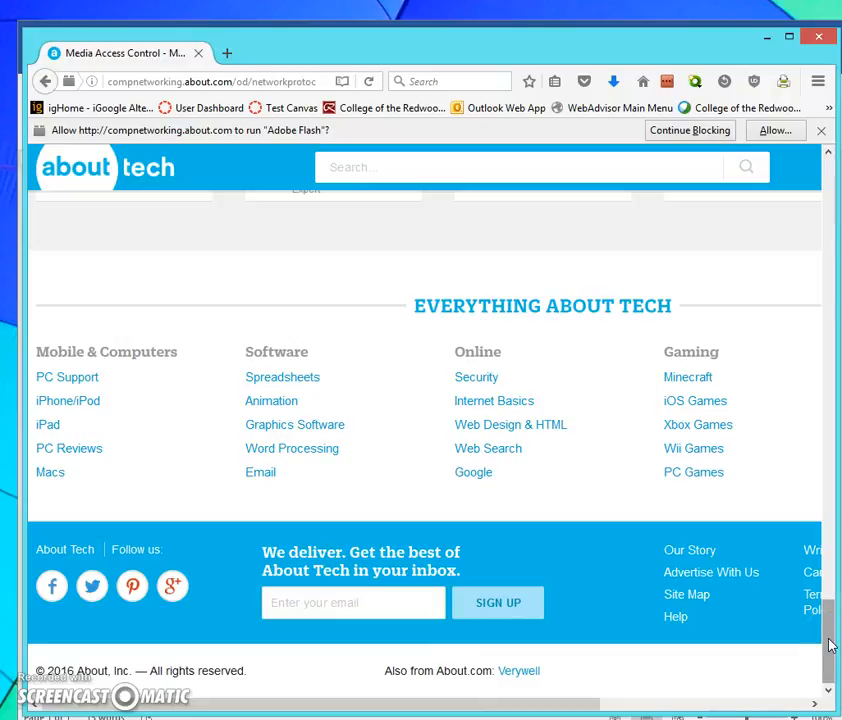
drag(829, 646, 827, 179)
click(326, 174)
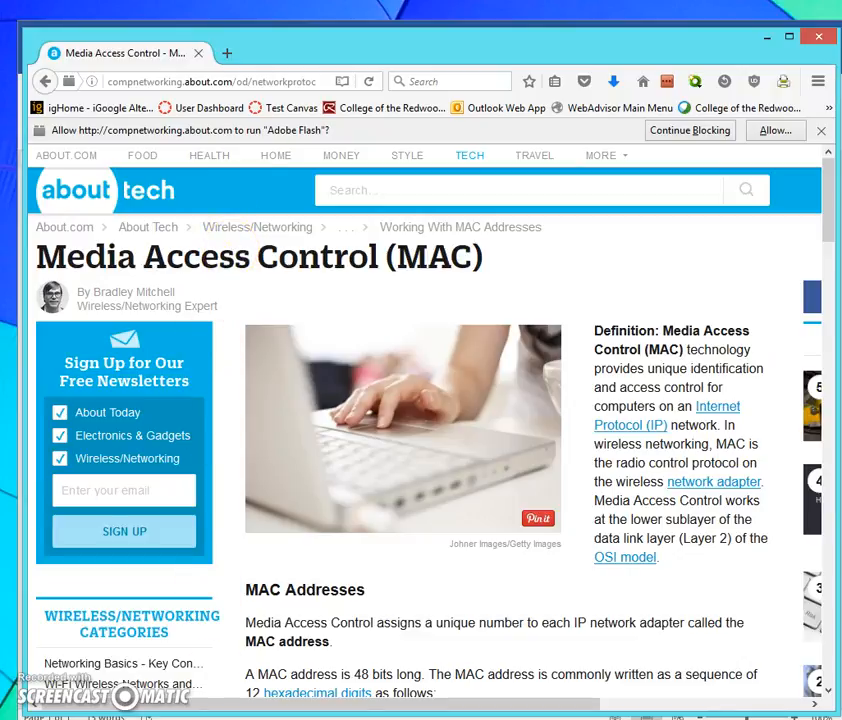
click(255, 692)
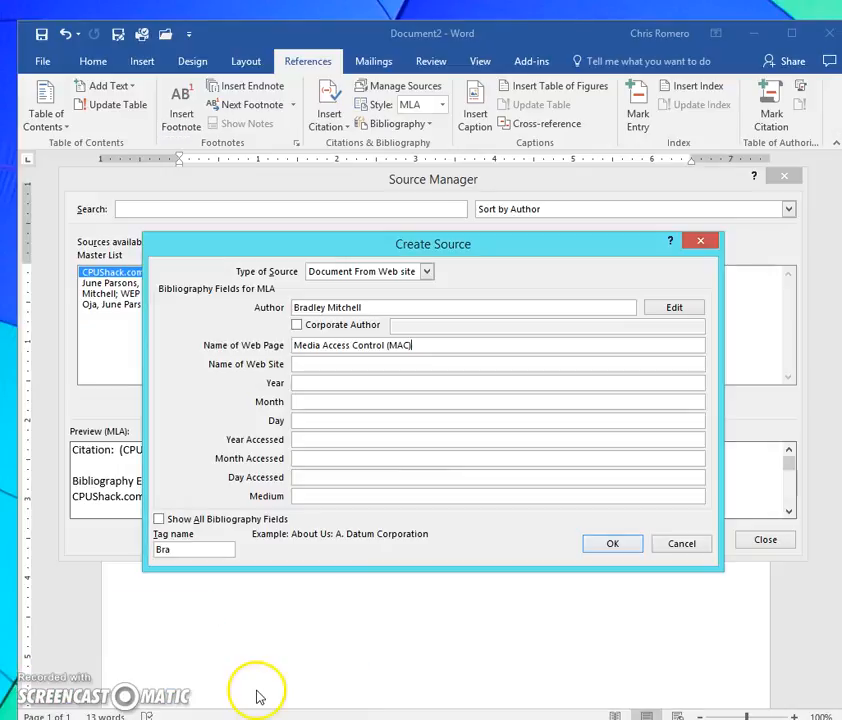
click(319, 364)
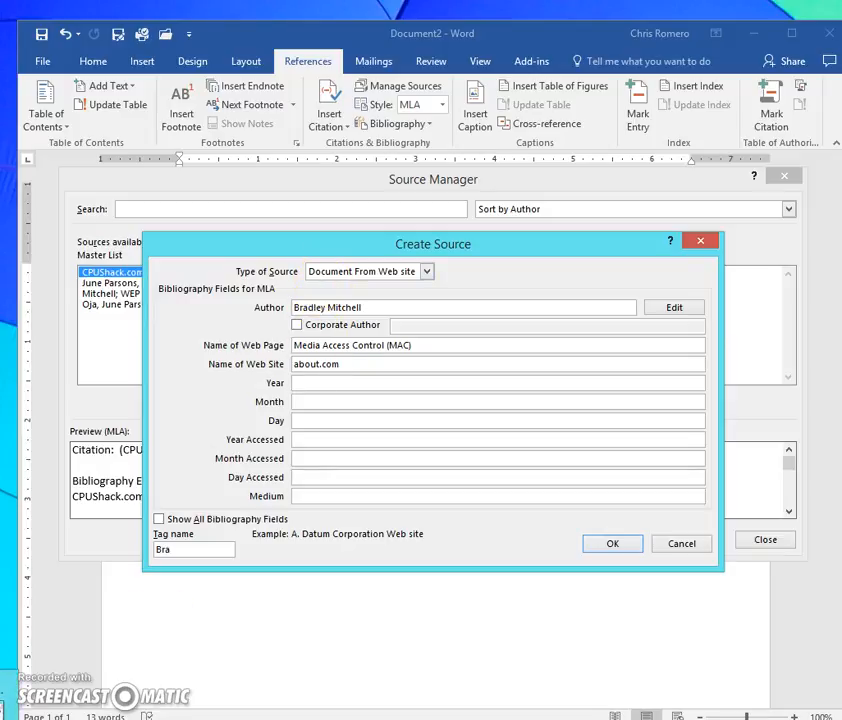
- Switch to the browser and examine the whole Media Access Control article page for a publication date
click(6, 708)
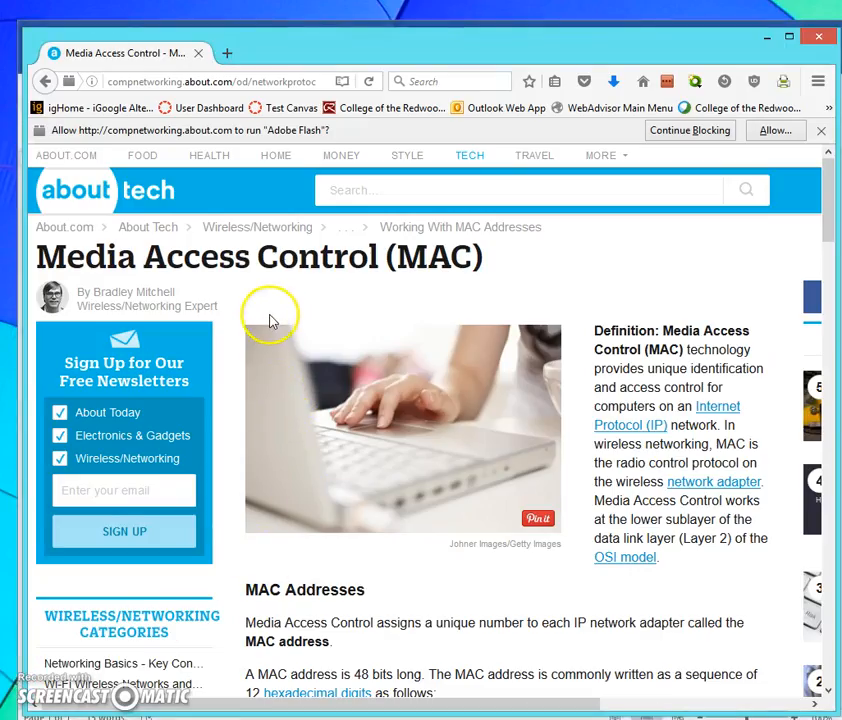
scroll(258, 318, down, 1)
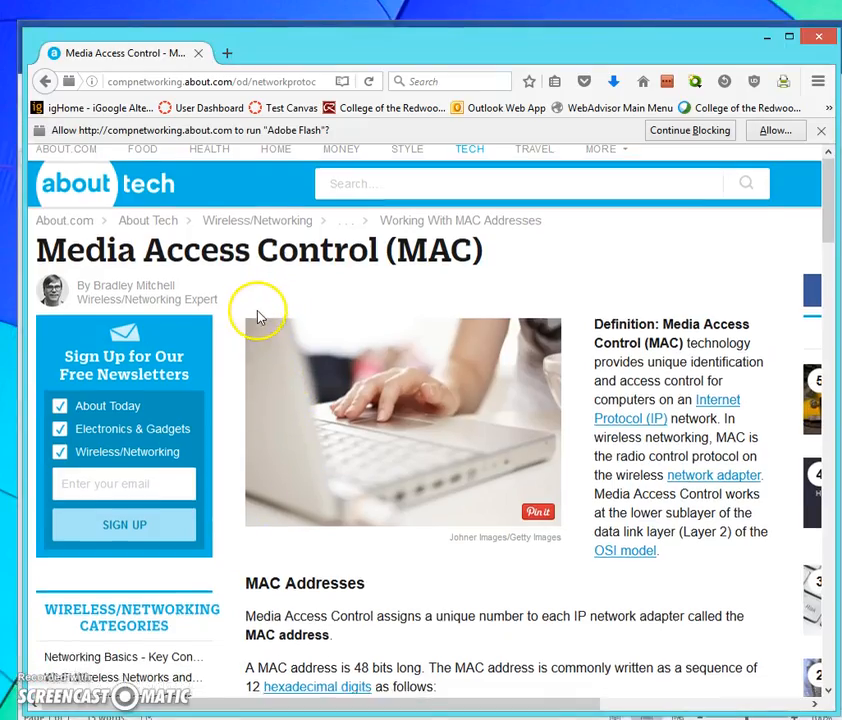
scroll(258, 318, down, 1)
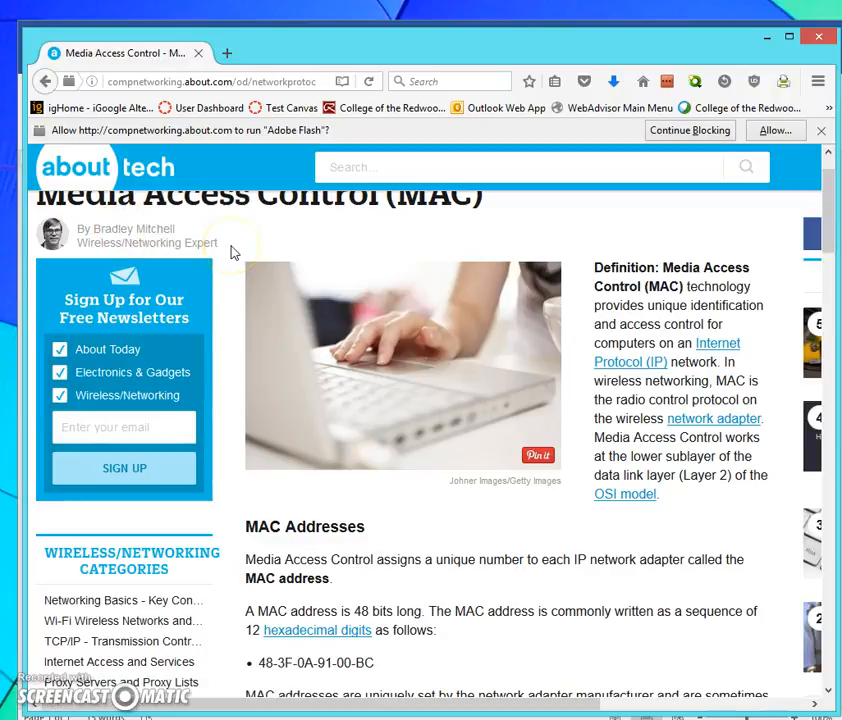
scroll(231, 251, down, 5)
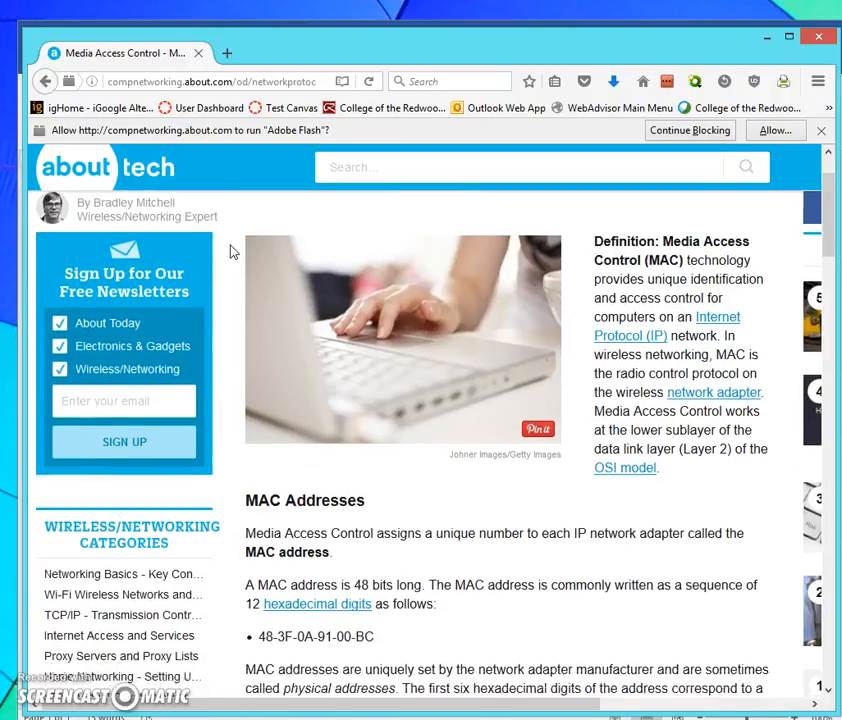
scroll(231, 251, down, 9)
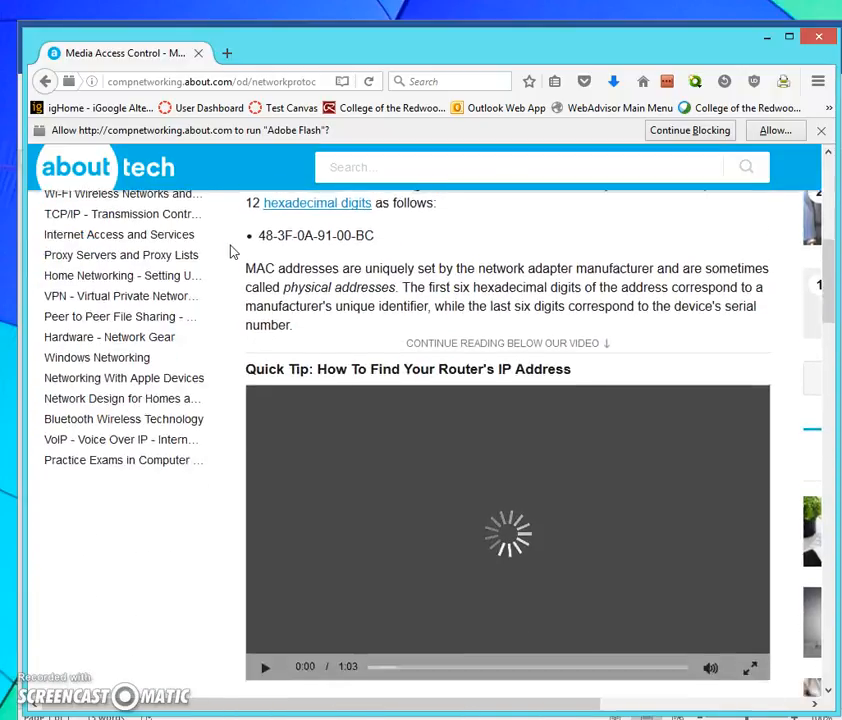
scroll(231, 251, down, 1)
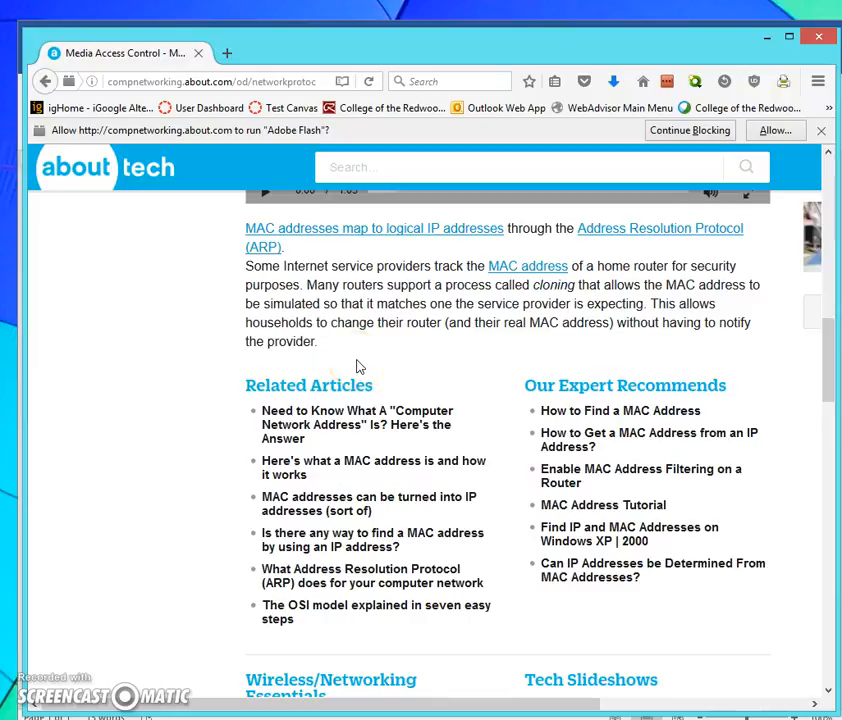
scroll(359, 367, down, 10)
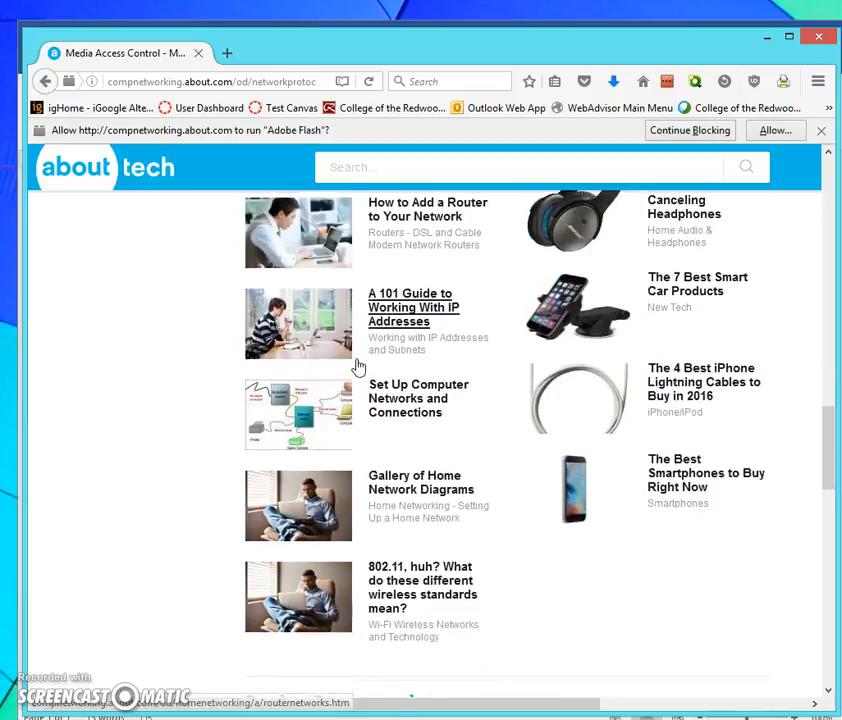
scroll(359, 367, down, 9)
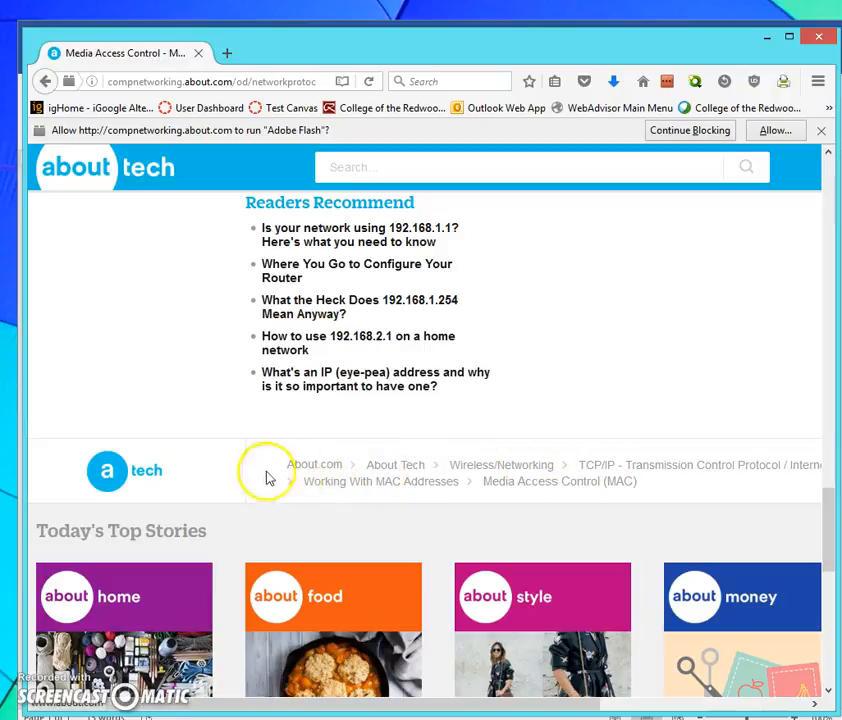
scroll(320, 476, down, 5)
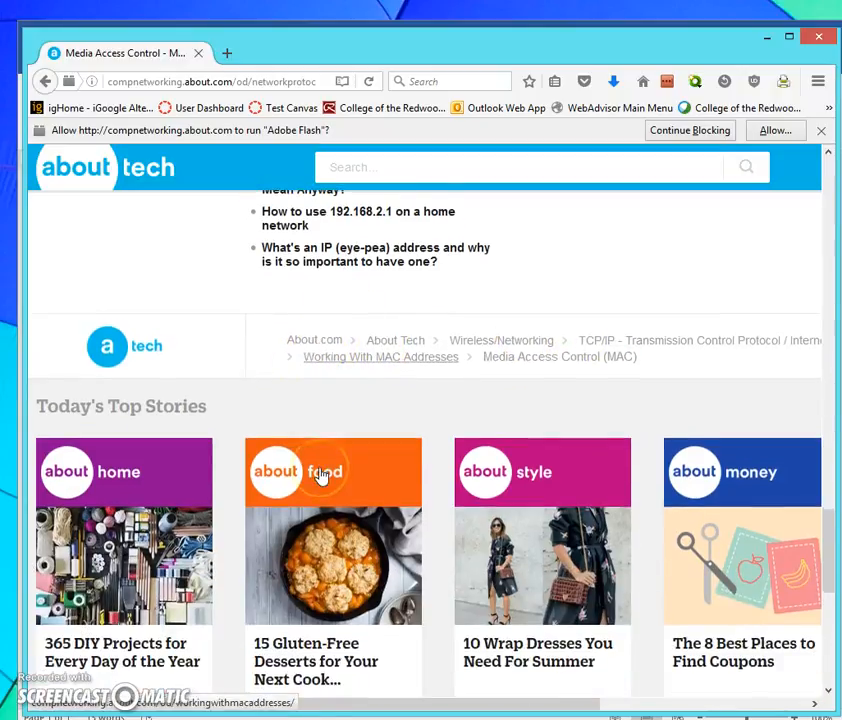
scroll(320, 476, down, 2)
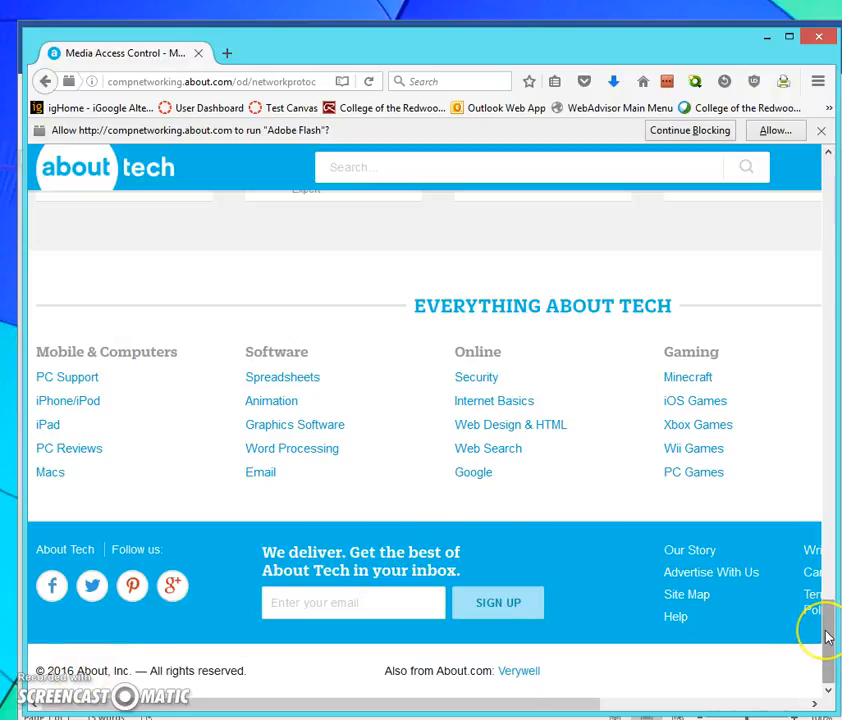
drag(829, 636, 821, 188)
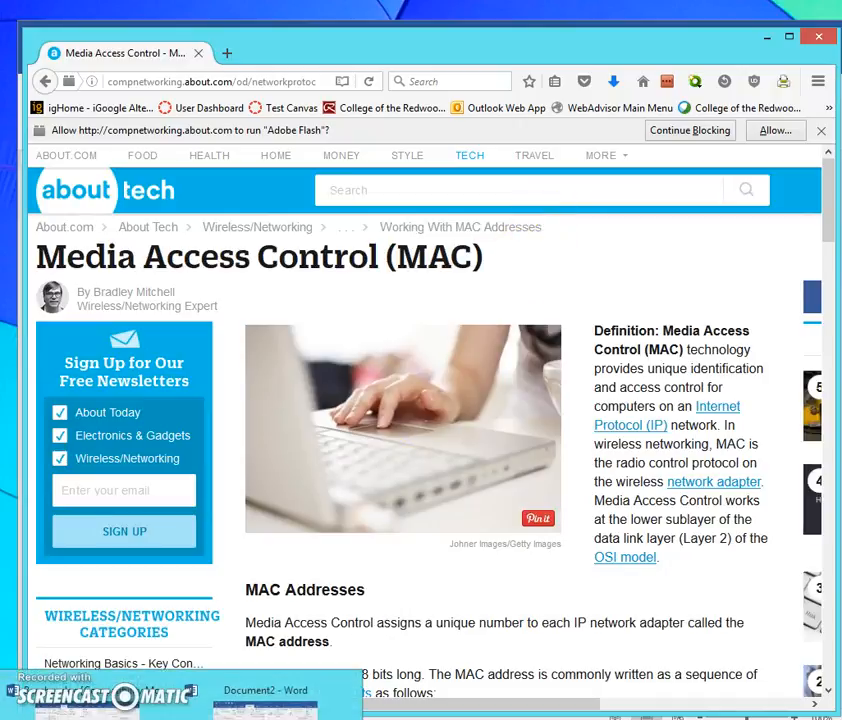
- Switch back to the Word document and set the source's access date to year 2016, month August, day 25
click(265, 694)
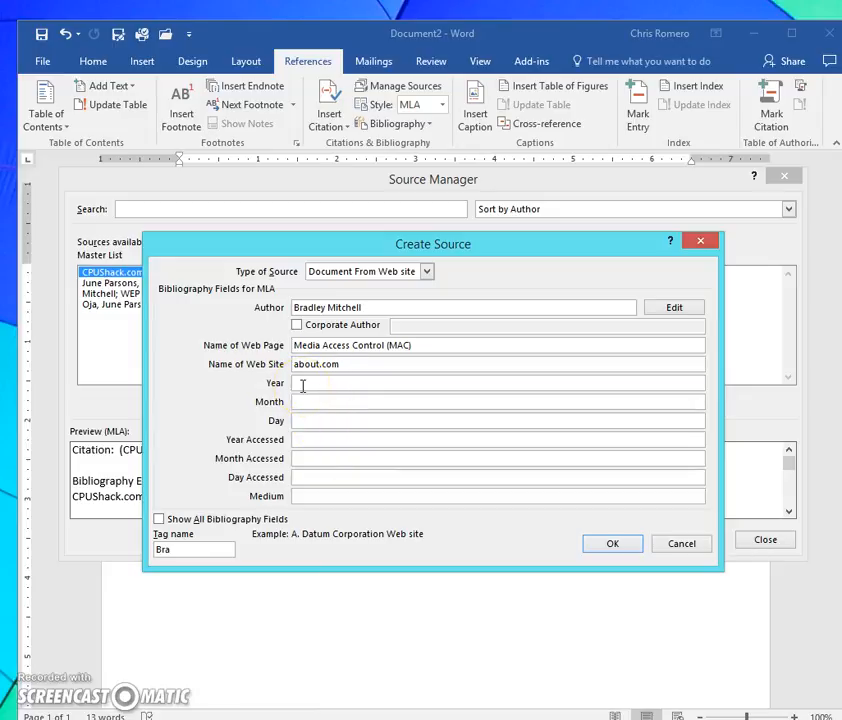
click(300, 441)
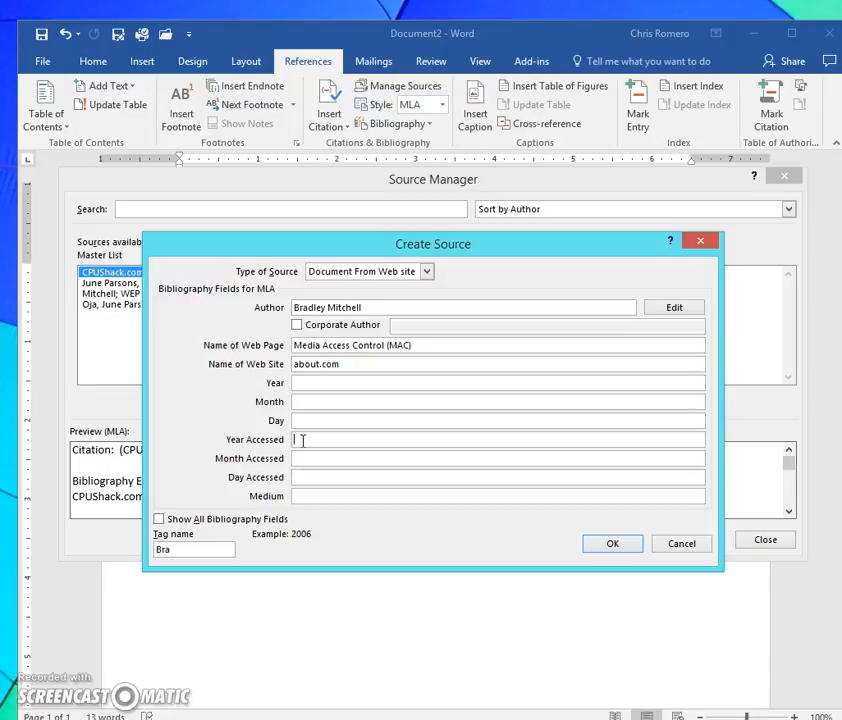
text(2016)
click(306, 459)
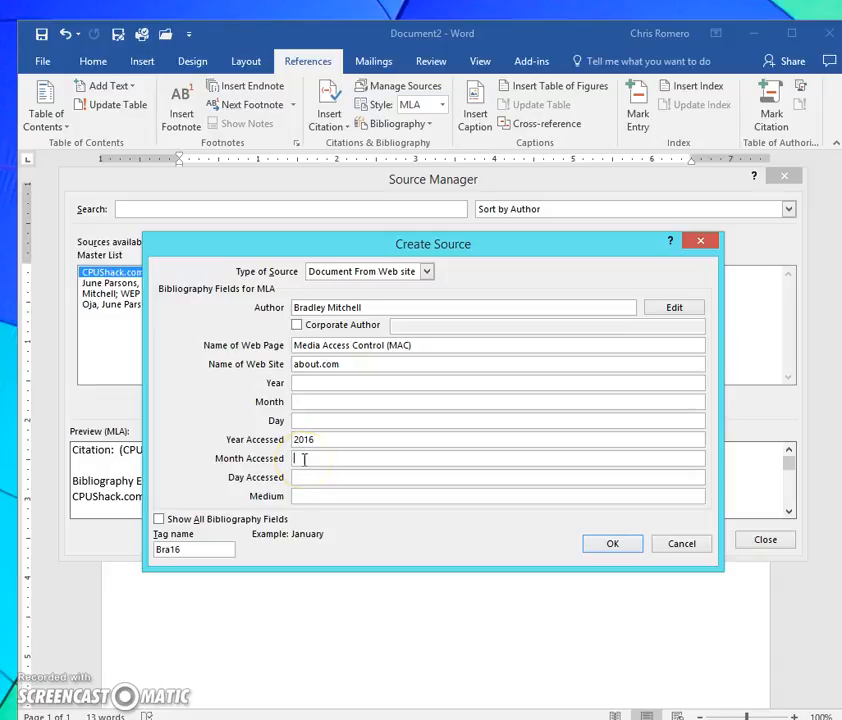
text(August)
click(302, 477)
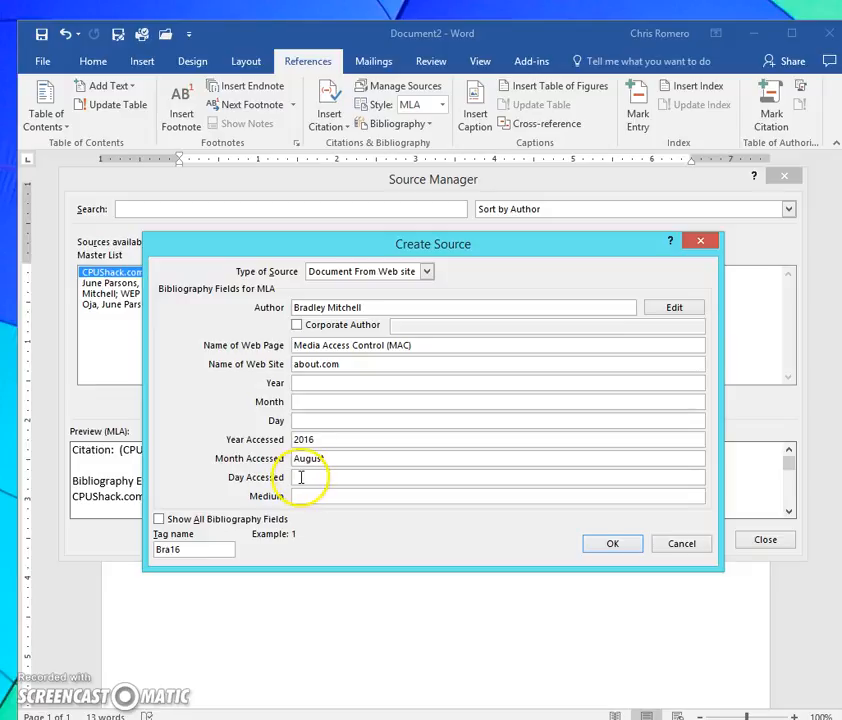
text(25)
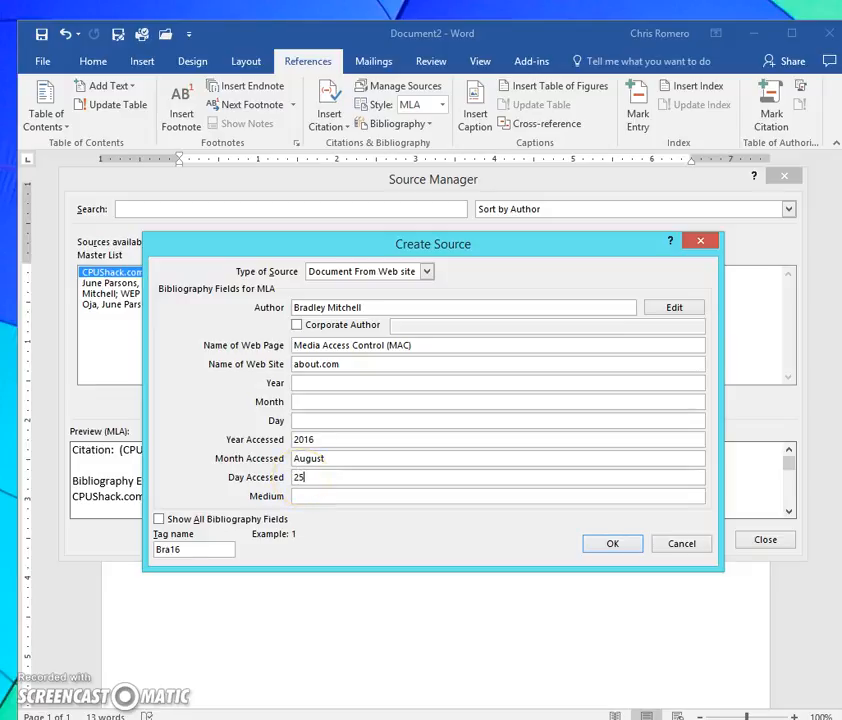
- Set the source's medium to Document, save the new source, and close the Source Manager
click(304, 496)
click(304, 543)
text(Document)
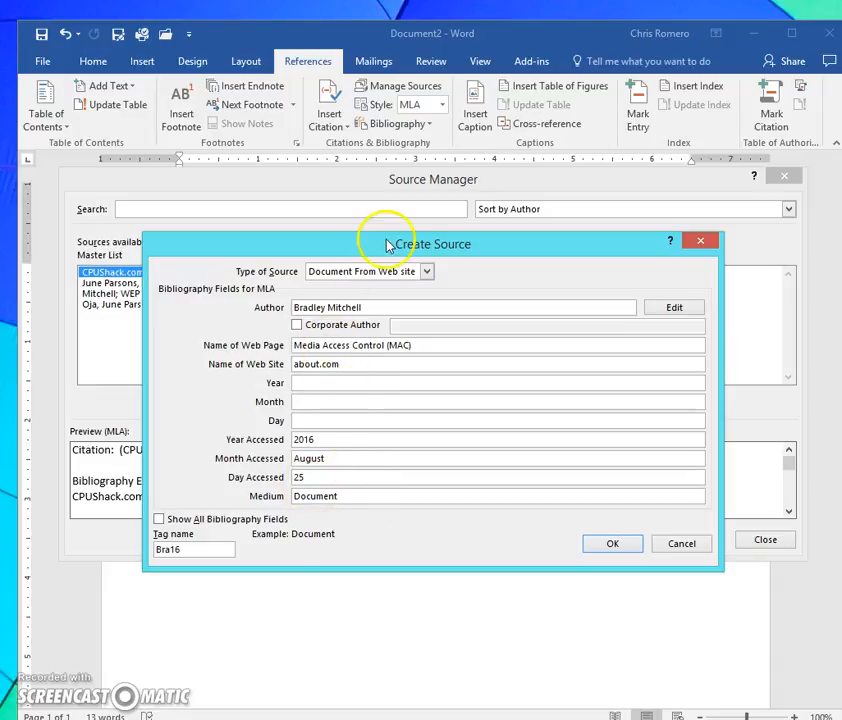
click(614, 544)
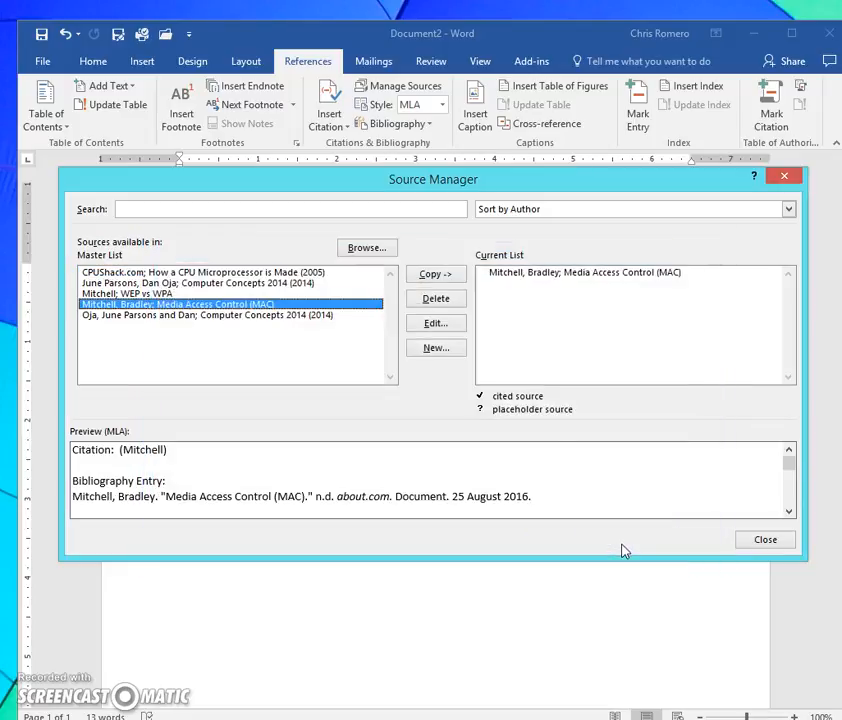
click(762, 539)
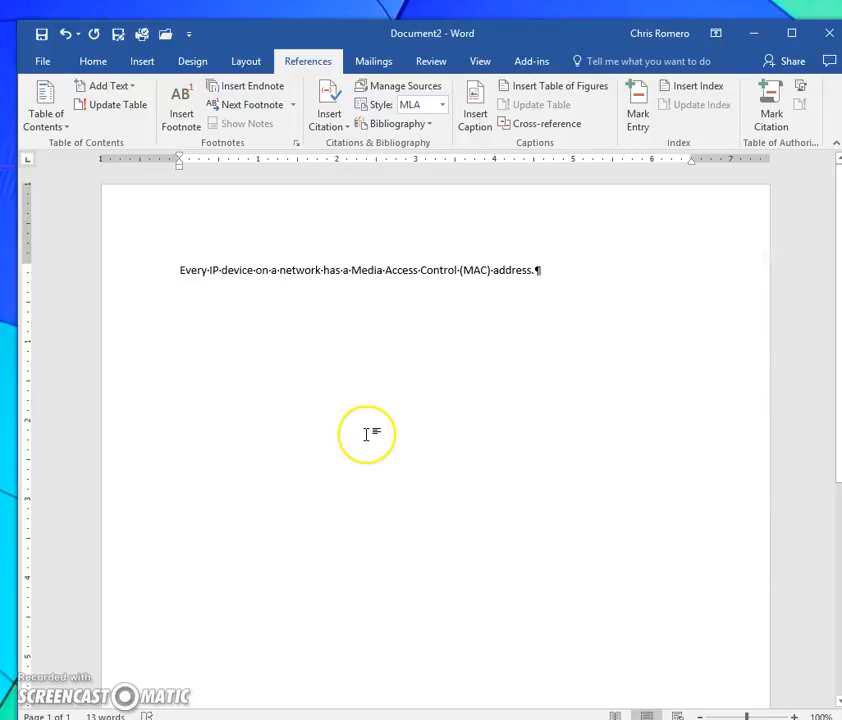
- Insert a citation of the Media Access Control (MAC) source after a space at the end of the MAC address sentence
click(545, 275)
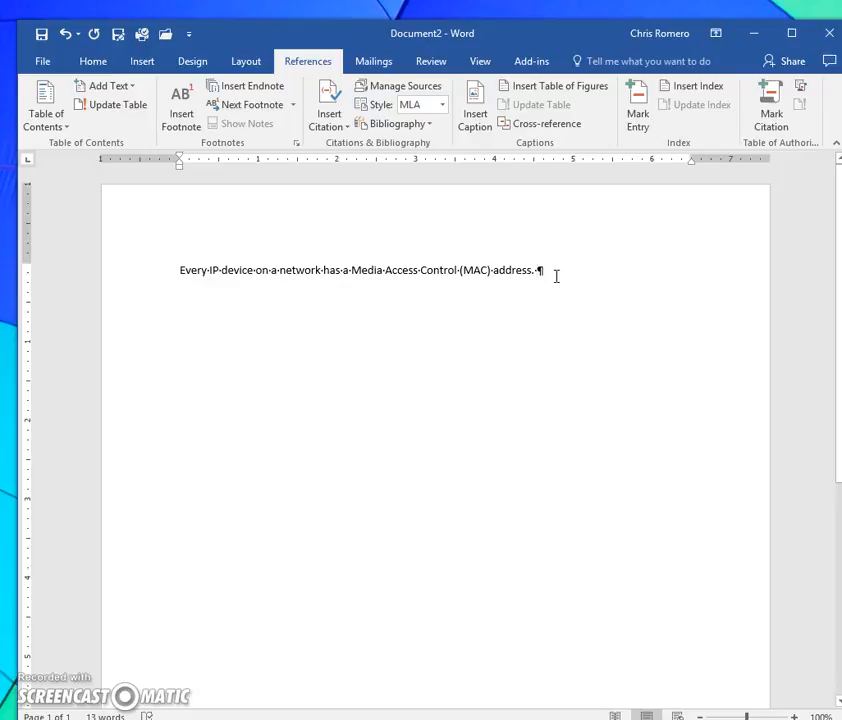
click(404, 282)
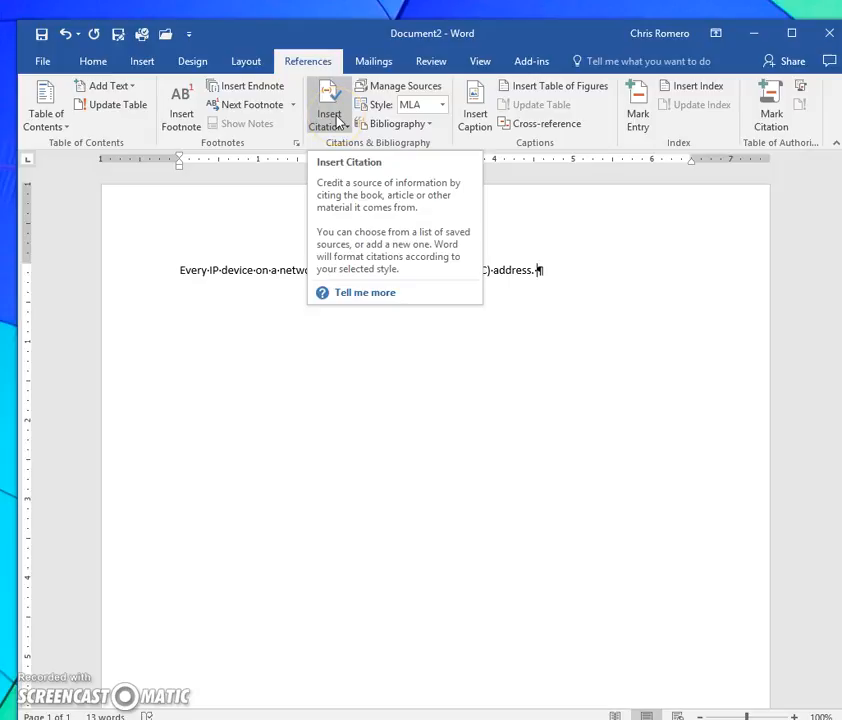
click(340, 121)
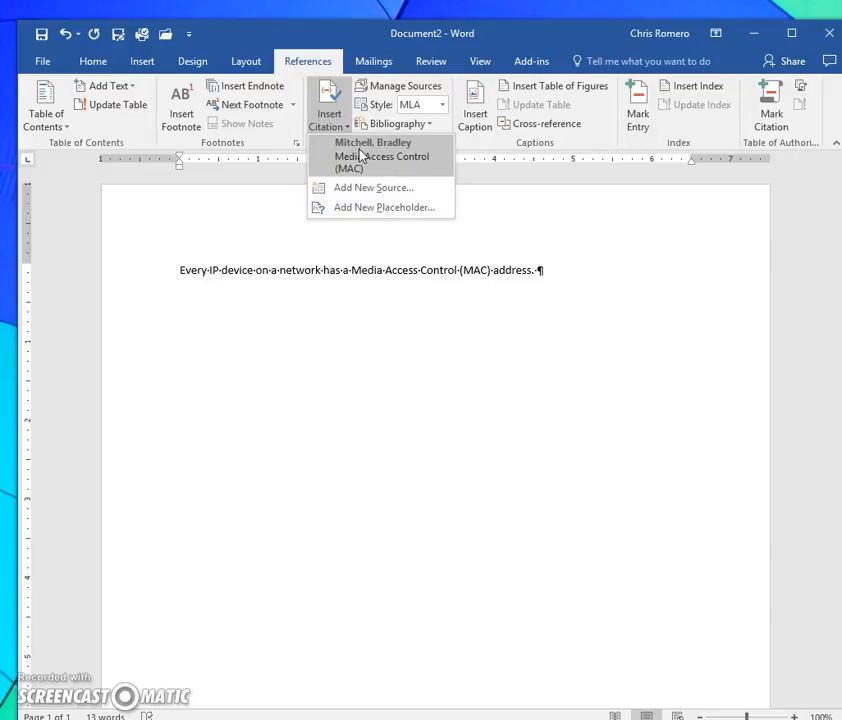
click(362, 157)
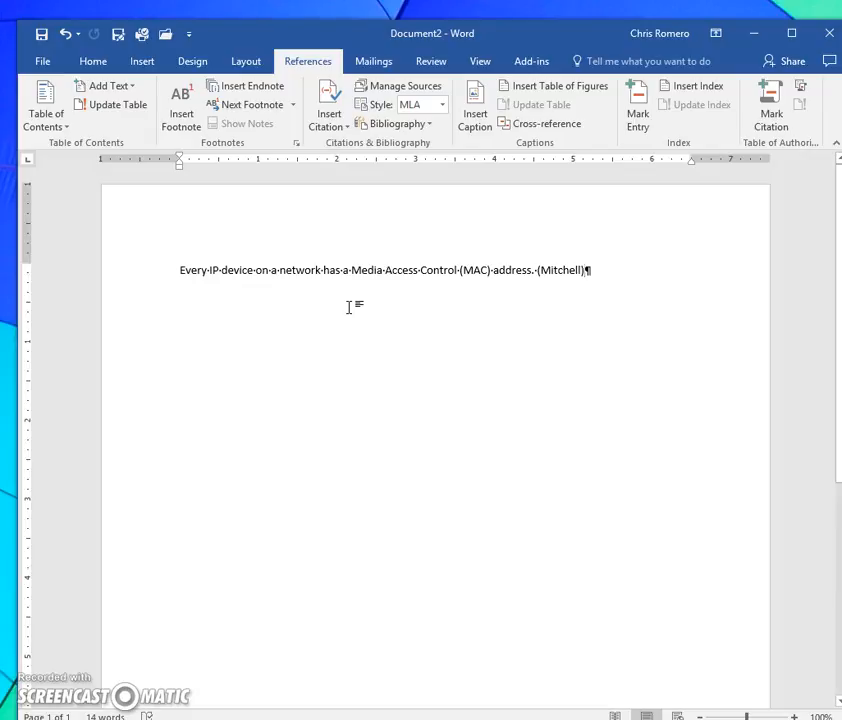
- Start a new page after the cited sentence and insert the built-in Works Cited bibliography there
key(Return)
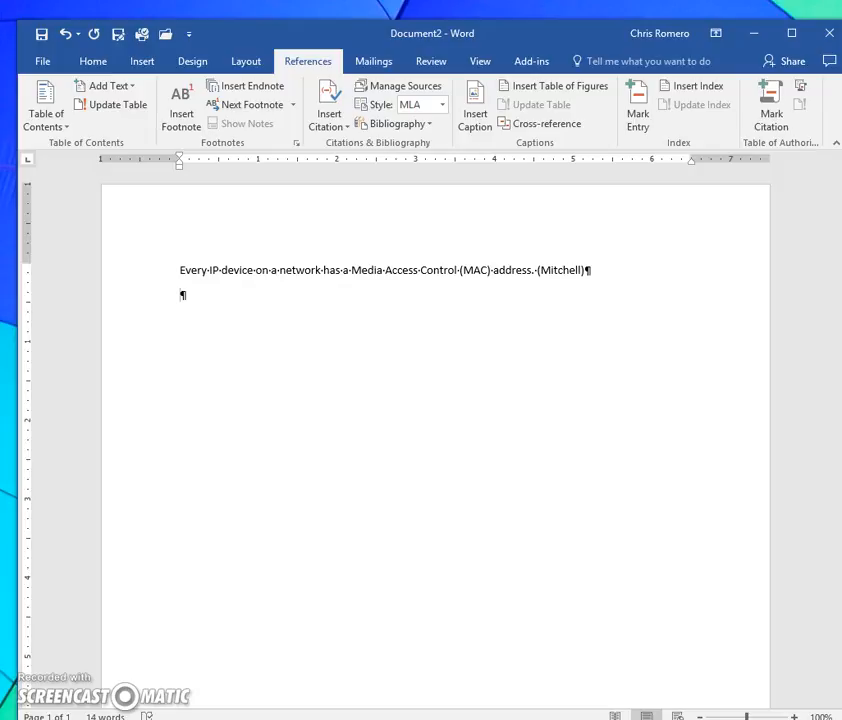
key(ctrl+Return)
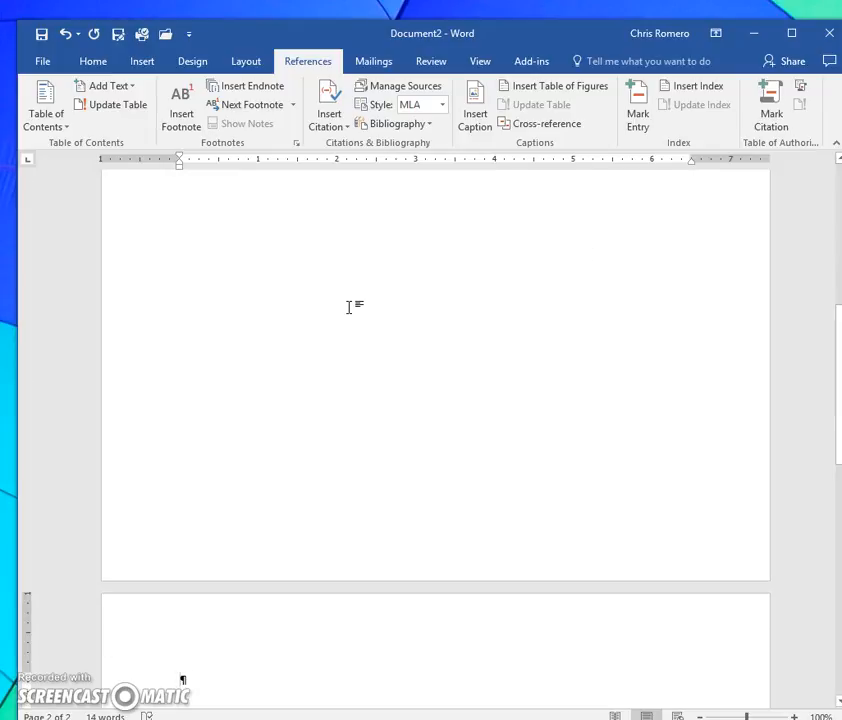
click(342, 311)
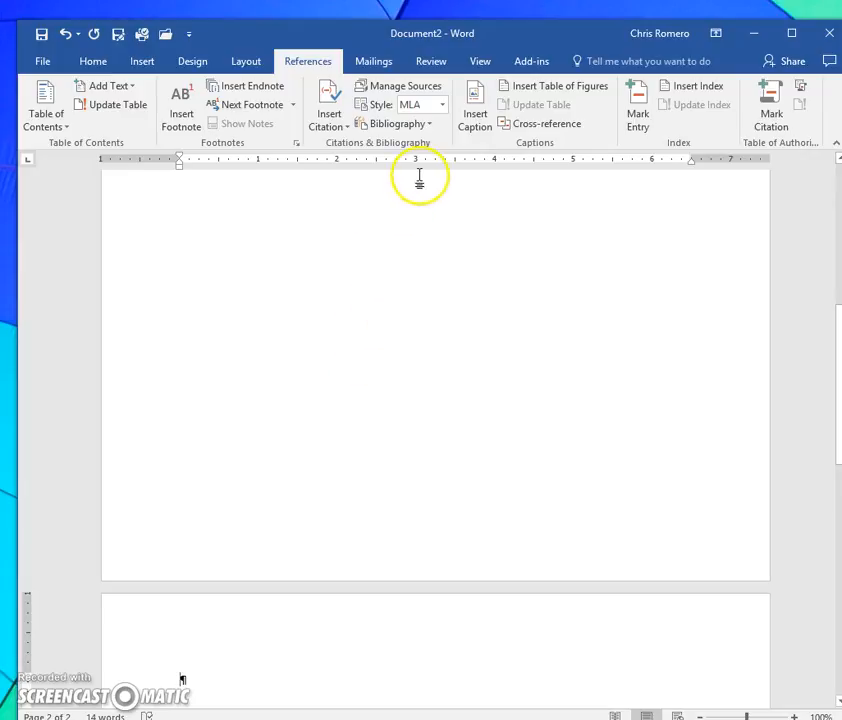
click(431, 124)
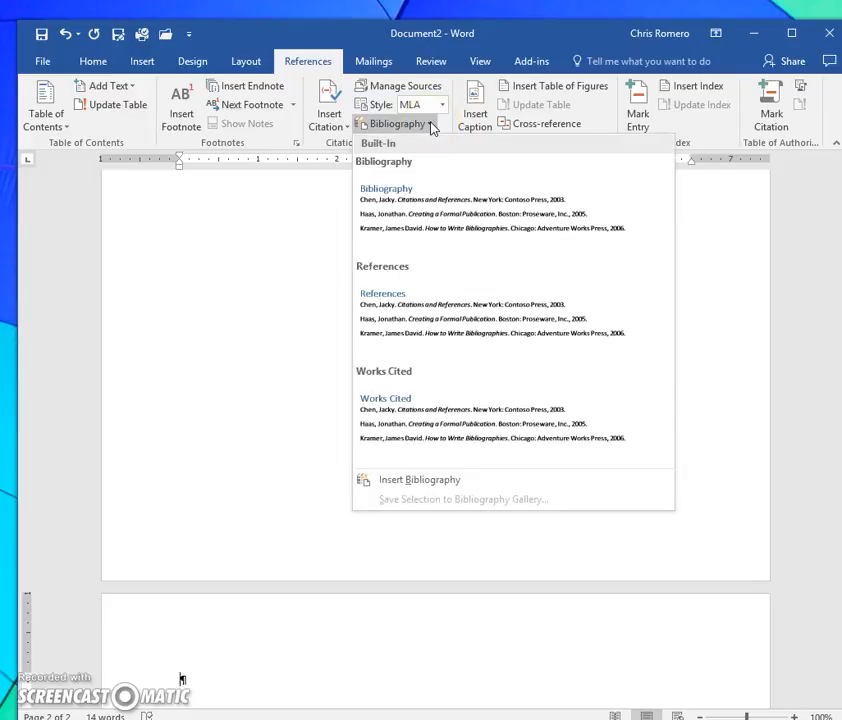
click(432, 418)
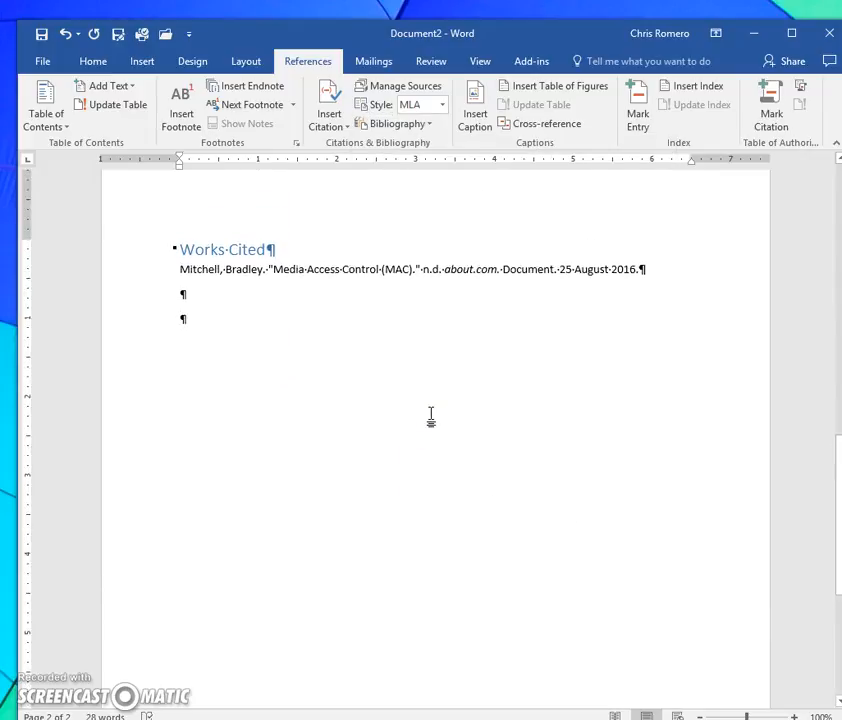